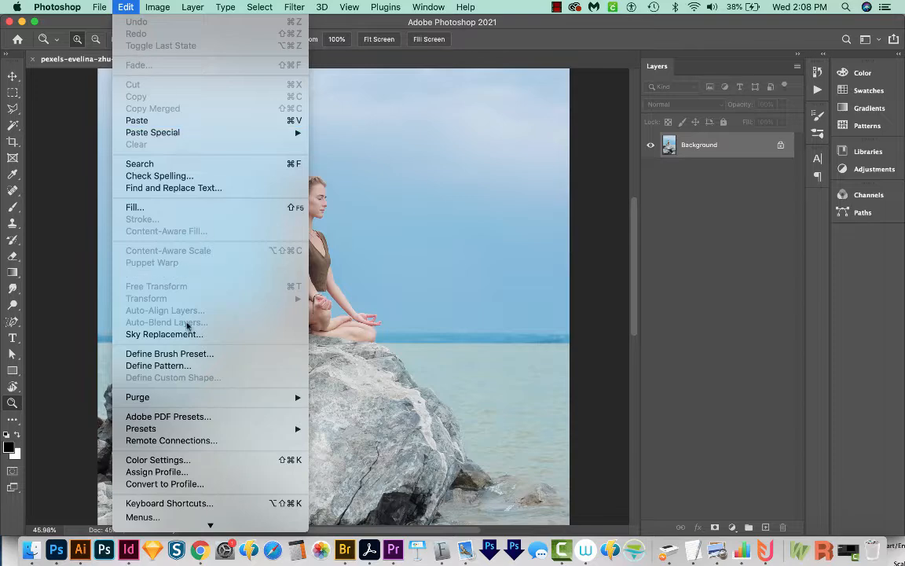
# Start Sky Replacement on the photo and try out preset skies from the Blue Skies group.
pyautogui.click(202, 335)
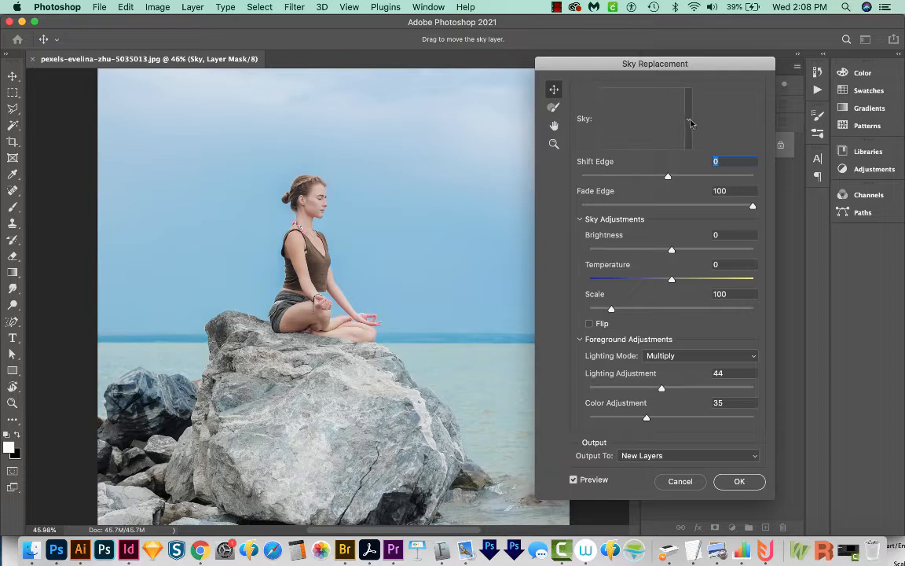
pyautogui.click(689, 125)
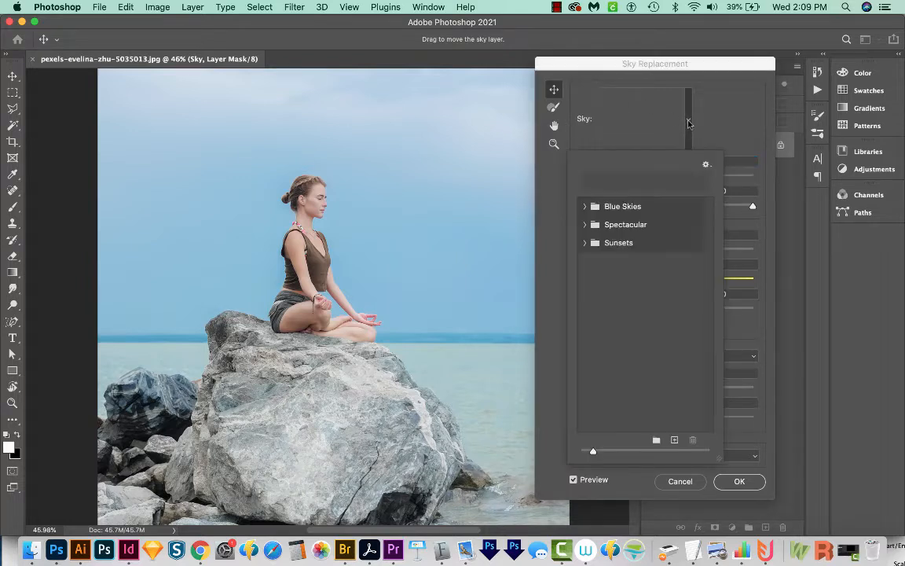
pyautogui.click(585, 207)
pyautogui.click(683, 229)
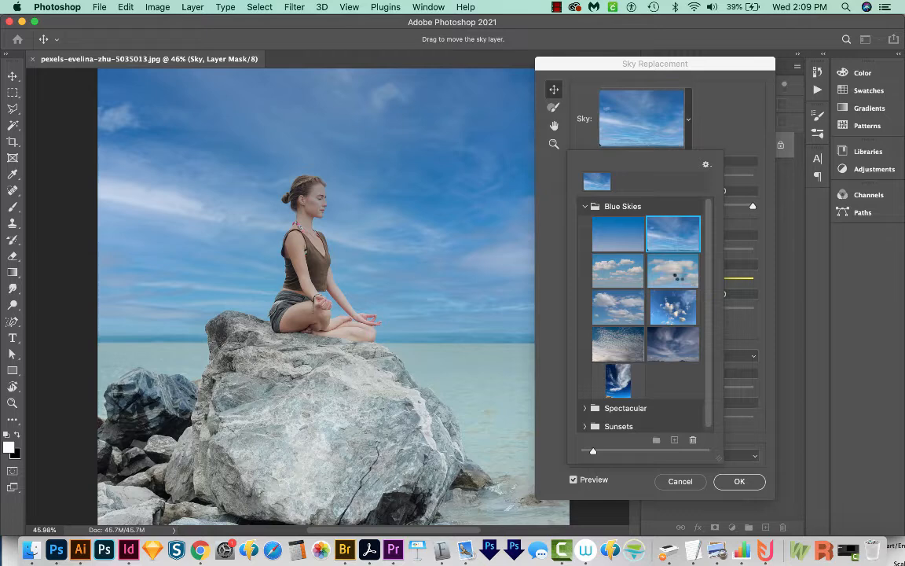
pyautogui.click(677, 276)
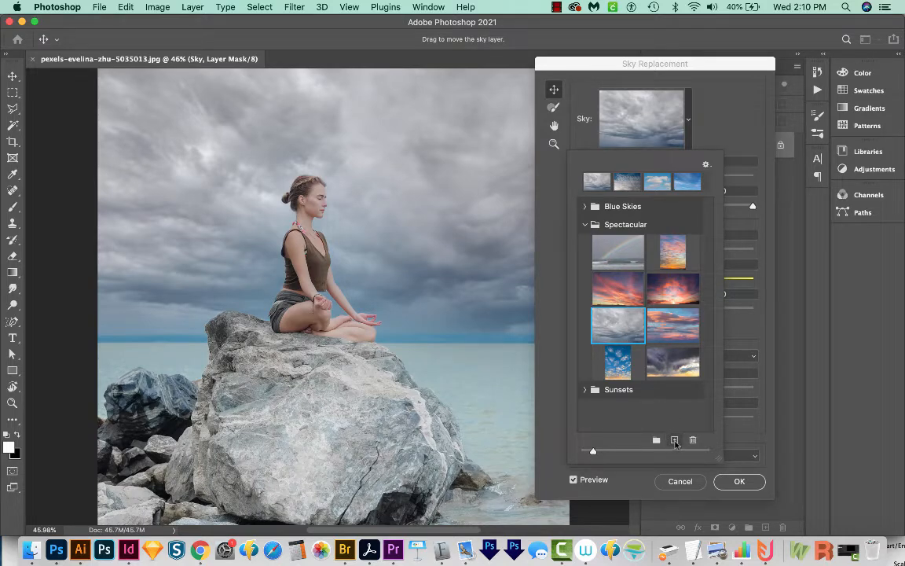
# Import pexels-fotografierende-2974412 v.jpg as a custom sky and use it as the replacement sky.
pyautogui.click(676, 442)
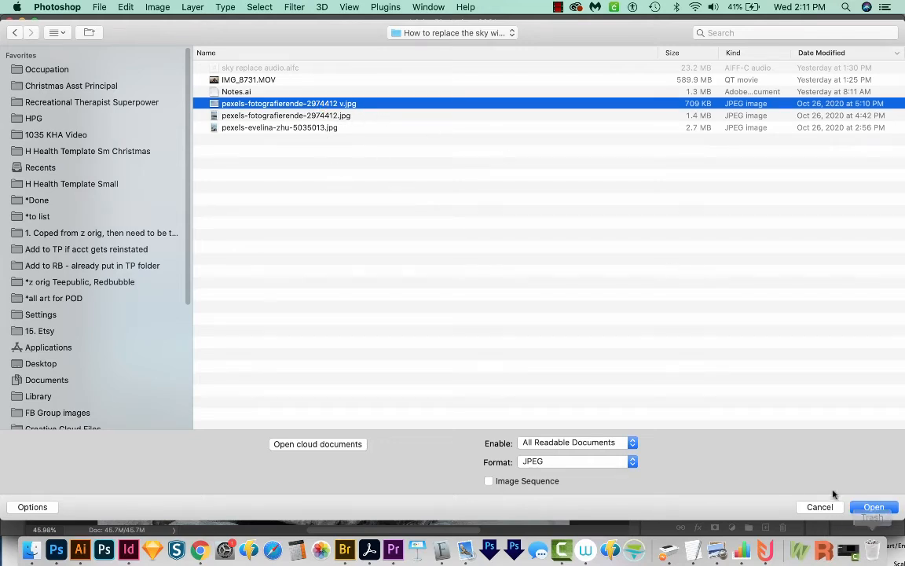
pyautogui.click(875, 507)
pyautogui.click(728, 323)
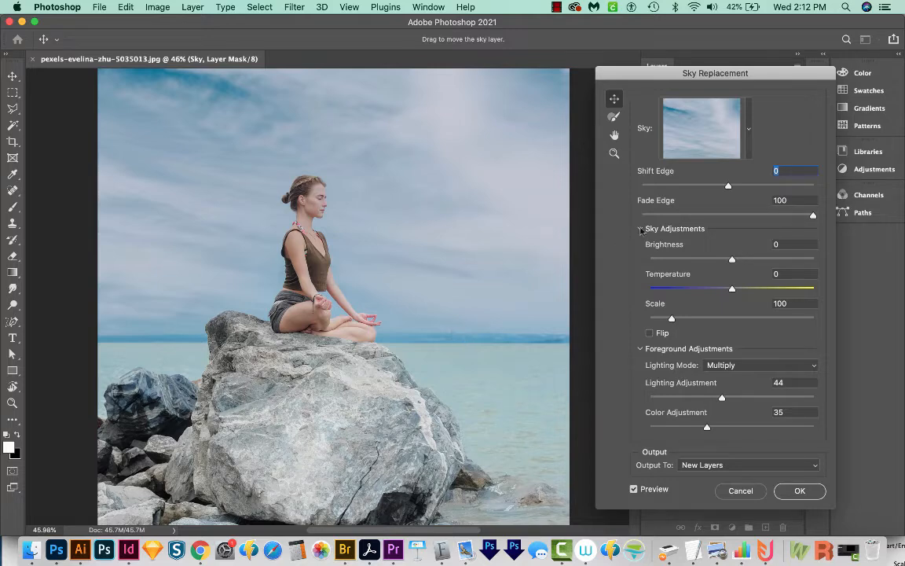
# Set the replacement sky's Shift Edge to -12, keeping the photo visible beside the settings.
pyautogui.moveTo(728, 199); pyautogui.dragTo(579, 193)
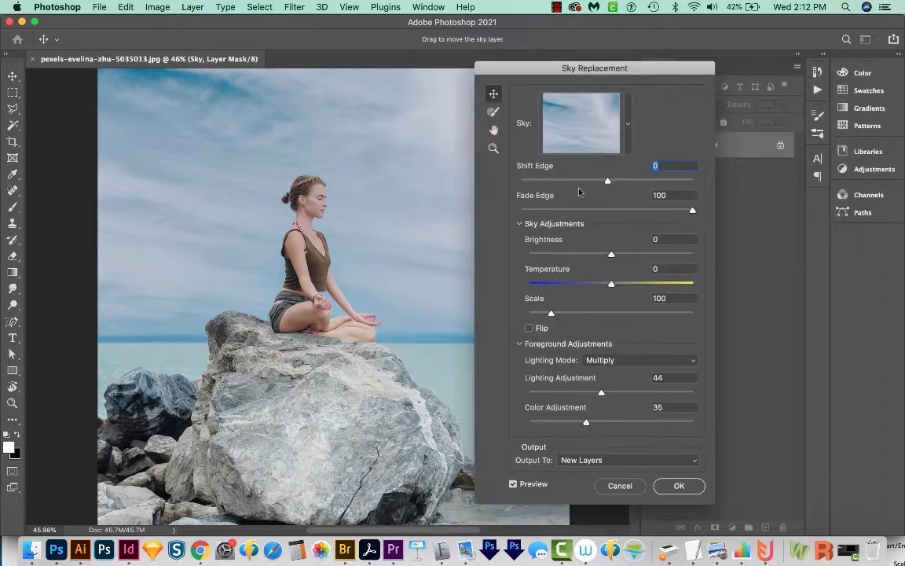
pyautogui.moveTo(551, 68); pyautogui.dragTo(650, 73)
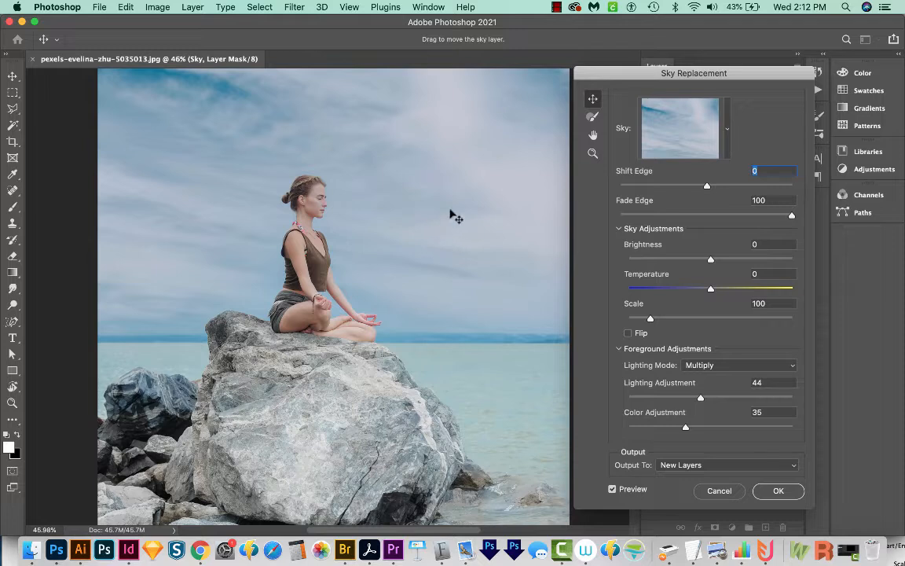
pyautogui.moveTo(706, 187)
pyautogui.mouseDown()
pyautogui.moveTo(765, 187)
pyautogui.moveTo(694, 187)
pyautogui.mouseUp()
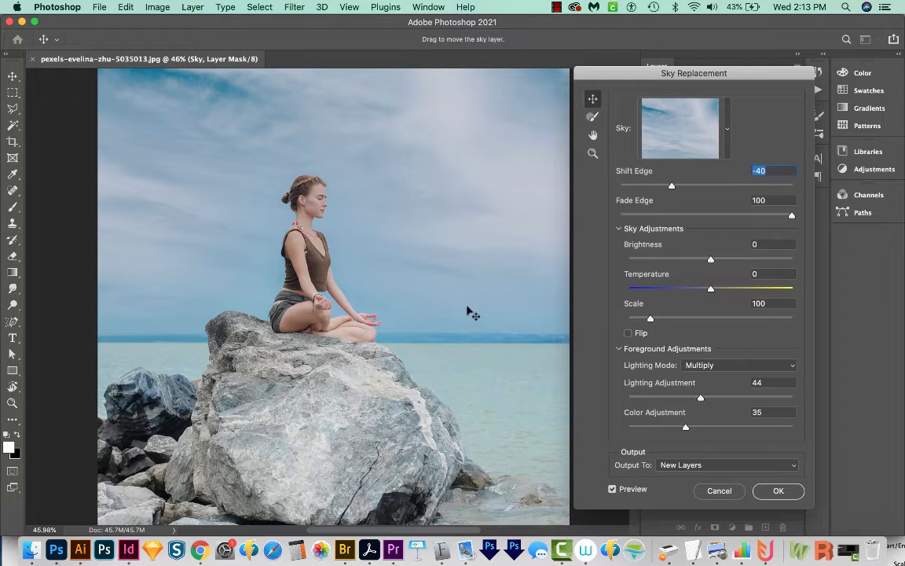
pyautogui.moveTo(670, 187); pyautogui.dragTo(695, 187)
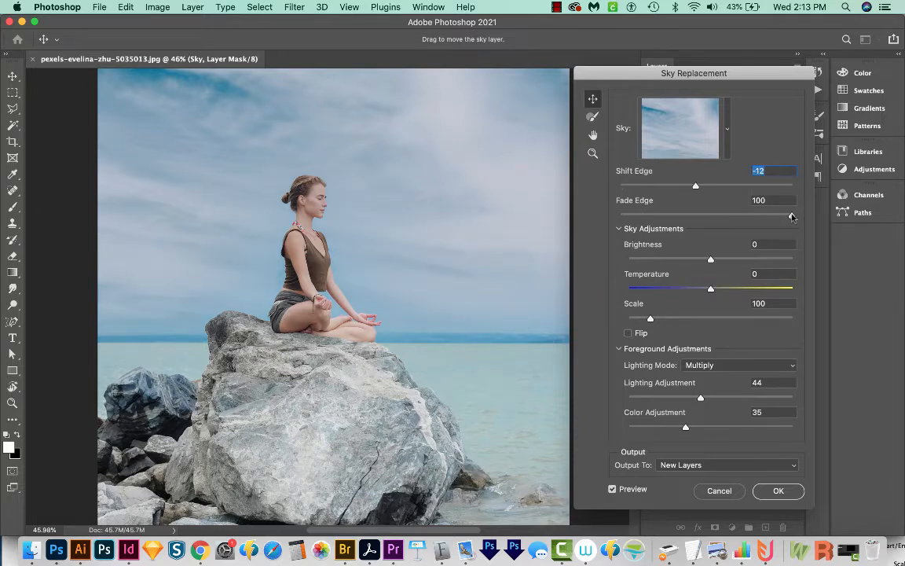
# Try a Fade Edge of 21 on the sky, and return it to 100.
pyautogui.moveTo(792, 215); pyautogui.dragTo(778, 214)
pyautogui.moveTo(778, 220); pyautogui.dragTo(659, 219)
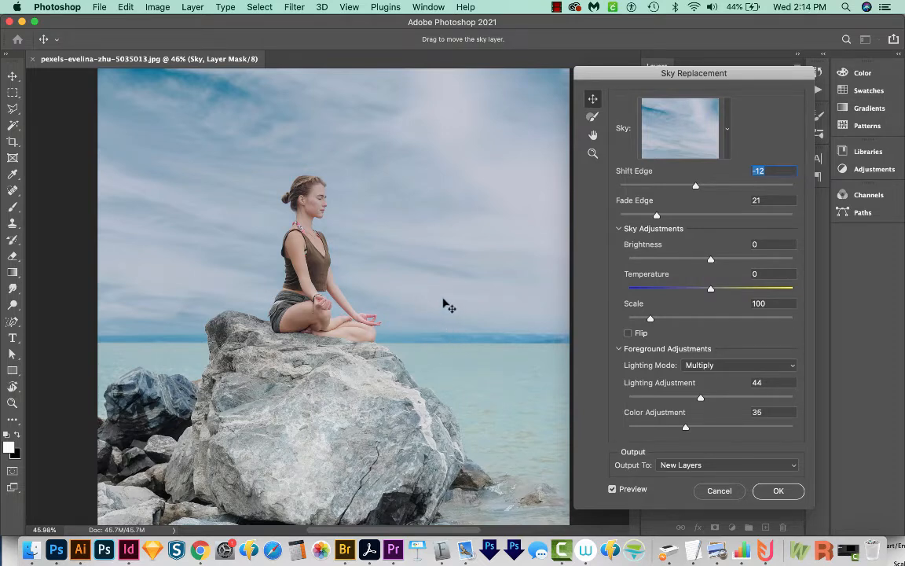
pyautogui.moveTo(657, 214); pyautogui.dragTo(793, 216)
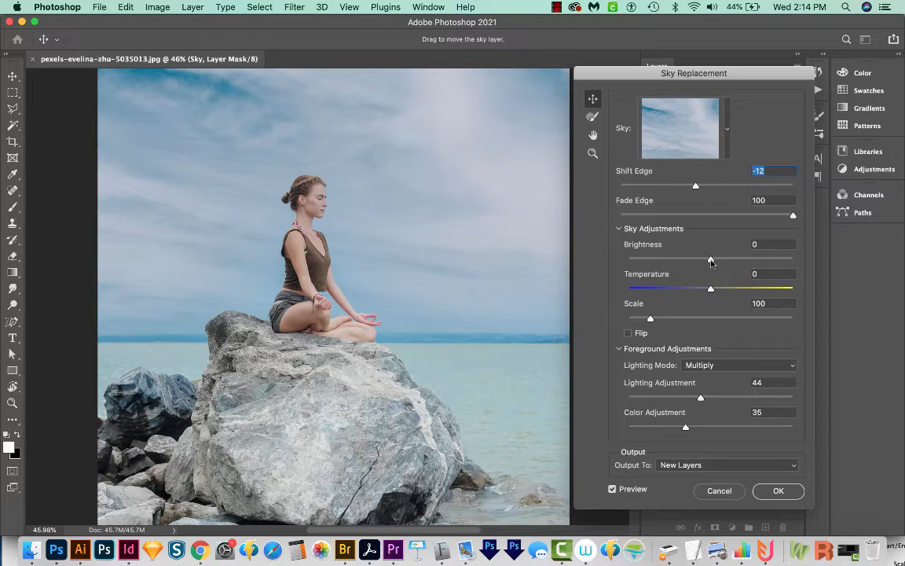
# Set the sky's Brightness to 13, Temperature to 2 and Scale to 105, leaving the sky unflipped.
pyautogui.moveTo(711, 261); pyautogui.dragTo(712, 289)
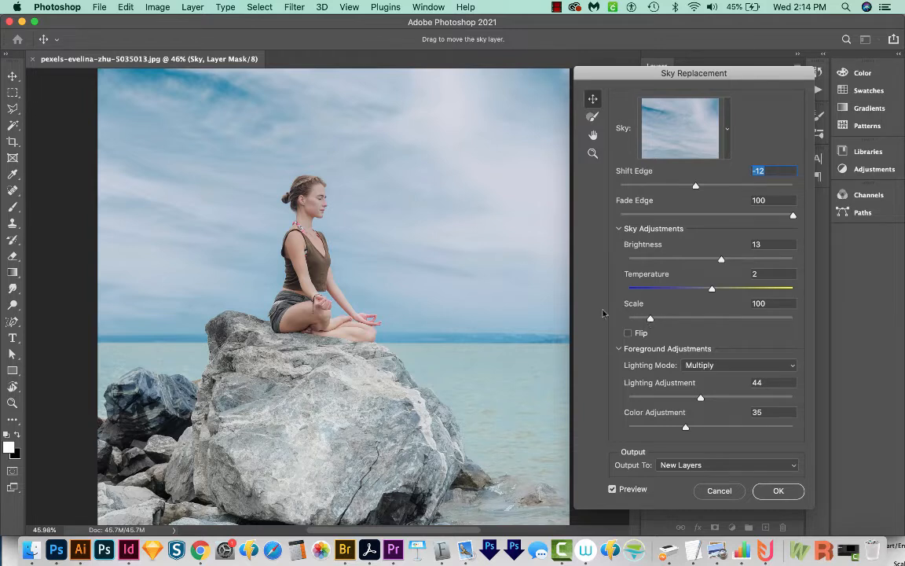
pyautogui.moveTo(647, 319); pyautogui.dragTo(679, 320)
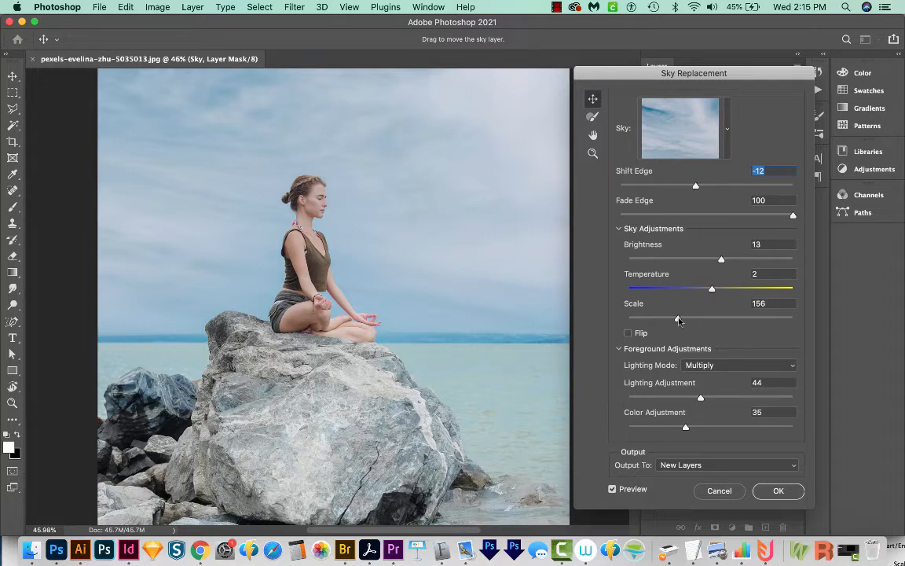
pyautogui.moveTo(679, 319); pyautogui.dragTo(645, 320)
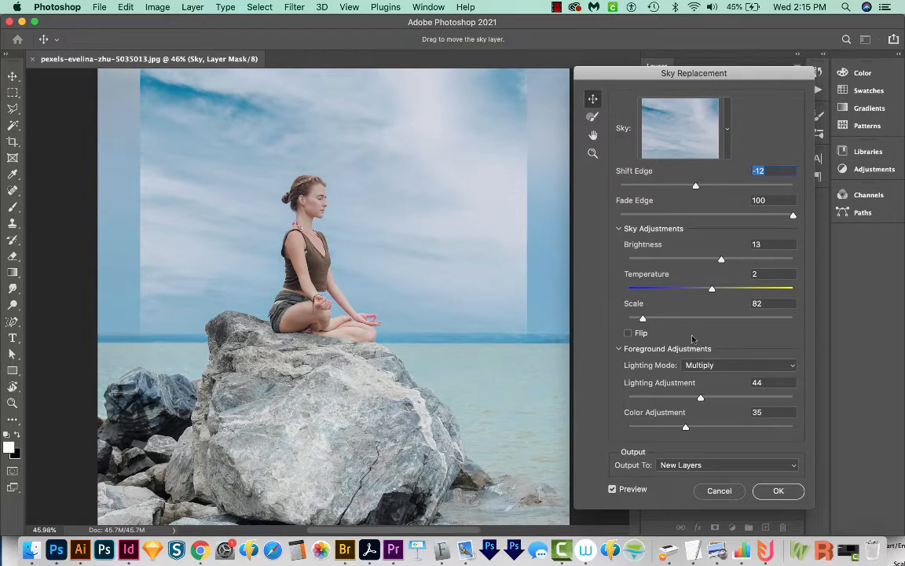
pyautogui.moveTo(643, 319); pyautogui.dragTo(654, 320)
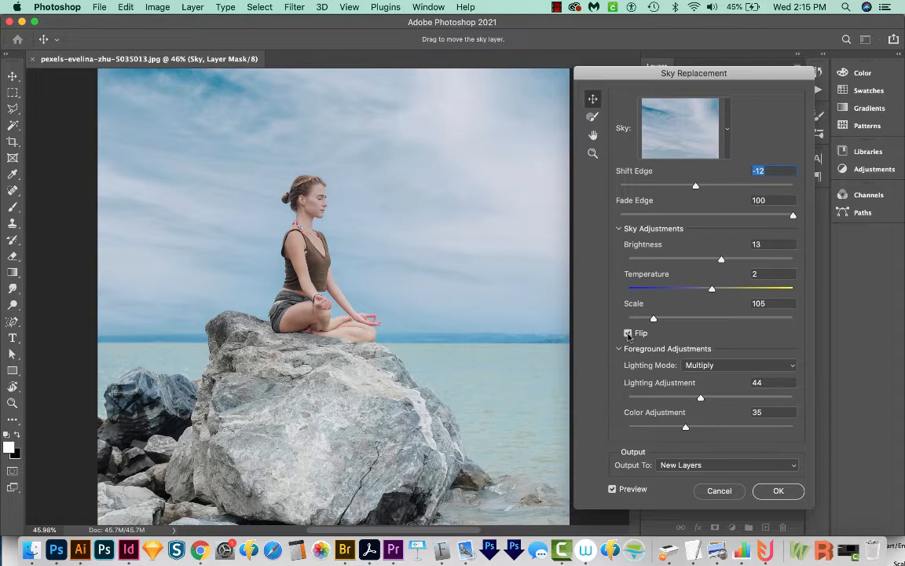
pyautogui.click(628, 334)
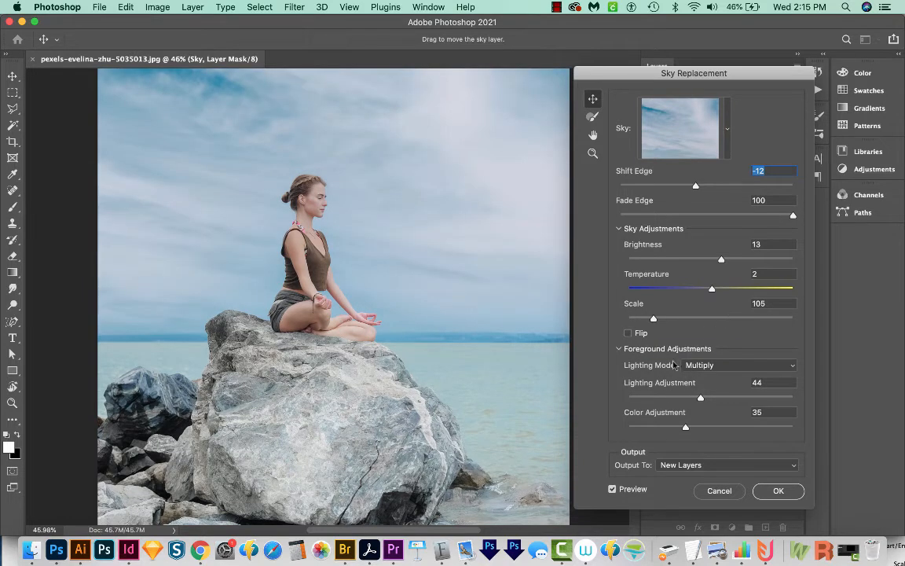
# Keep the foreground Lighting Mode on Multiply, and set Lighting Adjustment to 35 and Color Adjustment to 56.
pyautogui.click(750, 365)
pyautogui.click(721, 375)
pyautogui.click(721, 366)
pyautogui.click(707, 348)
pyautogui.moveTo(700, 401)
pyautogui.mouseDown()
pyautogui.moveTo(708, 399)
pyautogui.moveTo(685, 398)
pyautogui.mouseUp()
pyautogui.moveTo(685, 427); pyautogui.dragTo(720, 429)
# Nudge the replacement sky slightly sideways within the image.
pyautogui.press('super+minus')
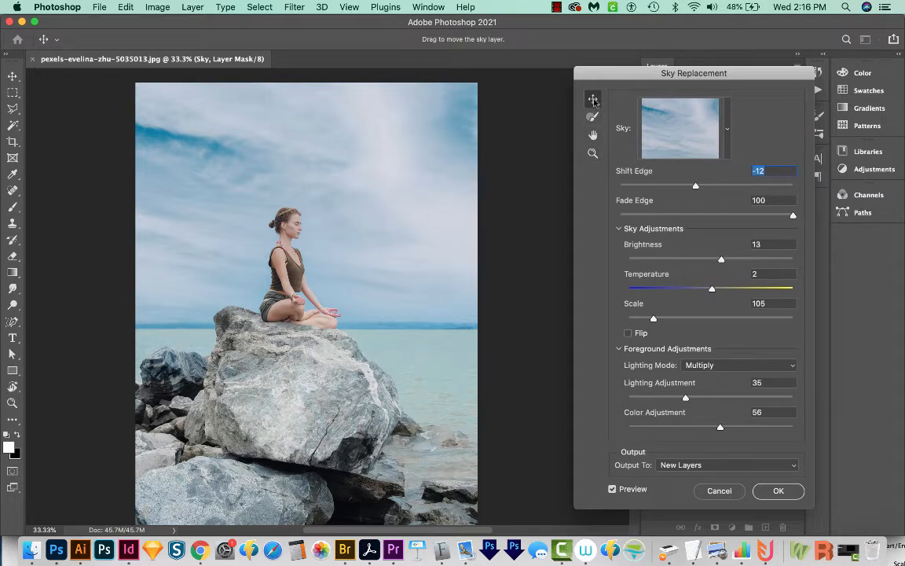
pyautogui.moveTo(456, 178)
pyautogui.mouseDown()
pyautogui.moveTo(410, 186)
pyautogui.moveTo(429, 151)
pyautogui.moveTo(447, 178)
pyautogui.mouseUp()
# Examine the Sky Brush's add and subtract, brush size and blend mode options close up on the woman's hand and knee.
pyautogui.click(593, 117)
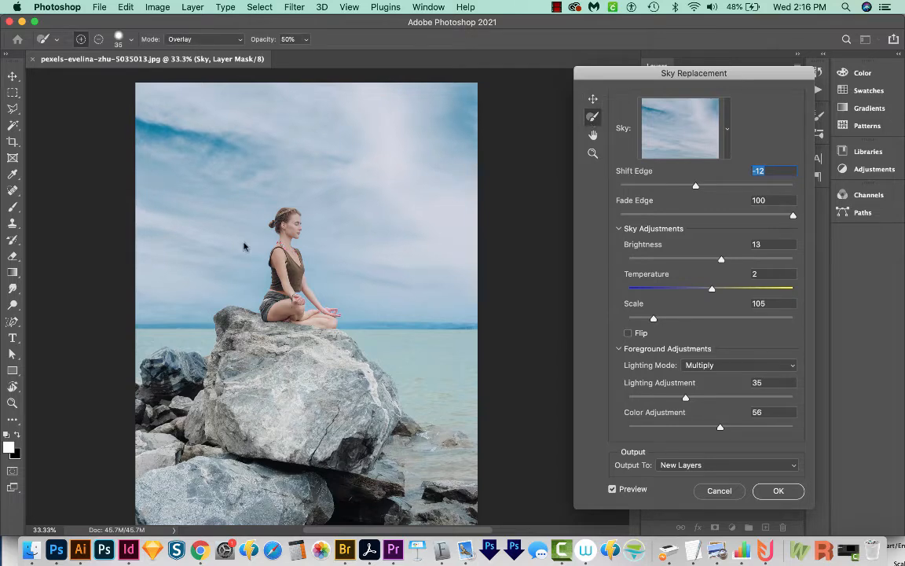
pyautogui.press('z')
pyautogui.moveTo(308, 313); pyautogui.dragTo(447, 214)
pyautogui.click(593, 118)
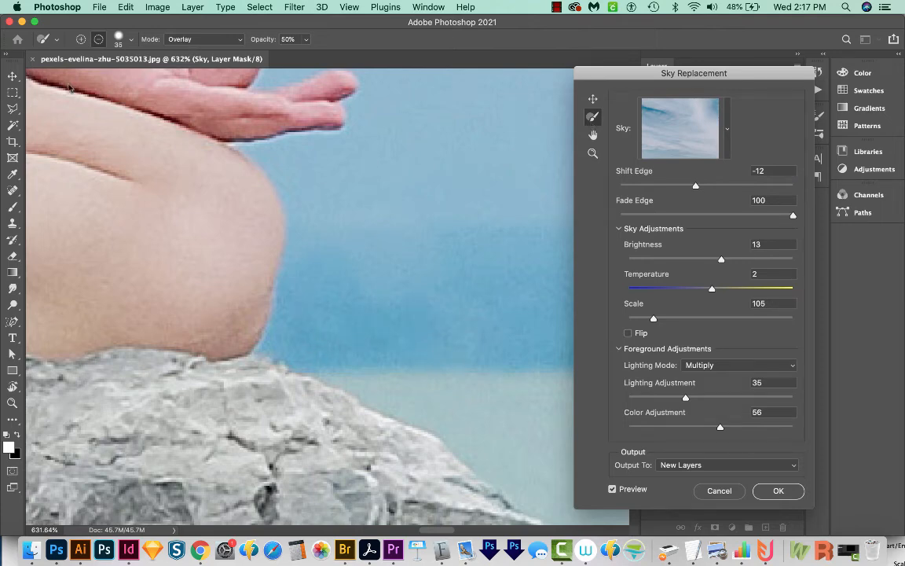
pyautogui.click(81, 40)
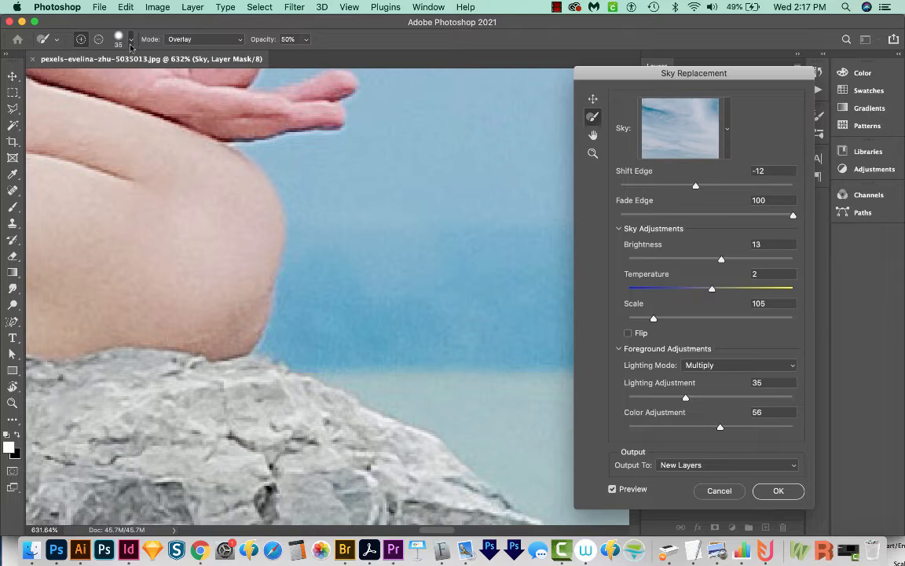
pyautogui.click(130, 39)
pyautogui.click(159, 36)
pyautogui.click(241, 41)
pyautogui.click(219, 38)
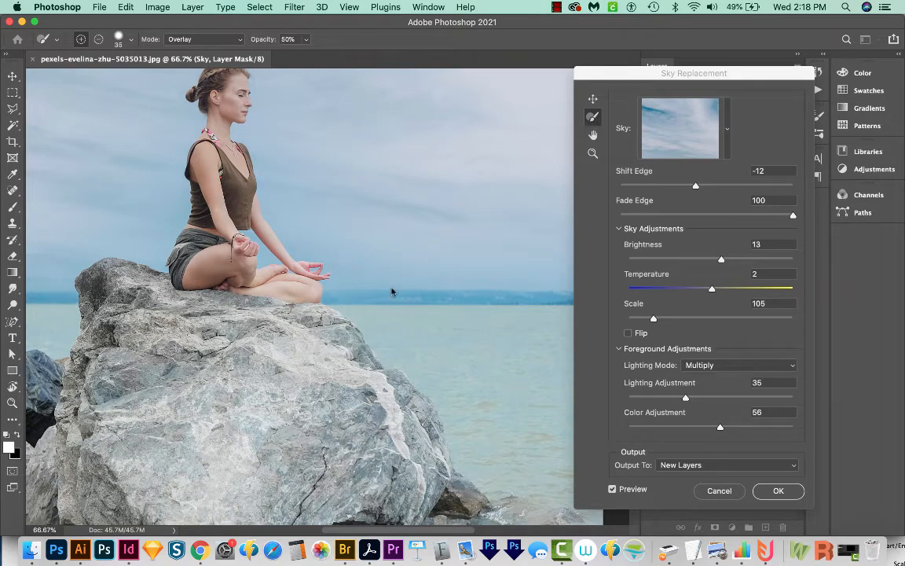
# Keep the sky replacement output as New Layers and apply it.
pyautogui.click(593, 134)
pyautogui.moveTo(400, 216); pyautogui.dragTo(483, 238)
pyautogui.moveTo(371, 241); pyautogui.dragTo(360, 230)
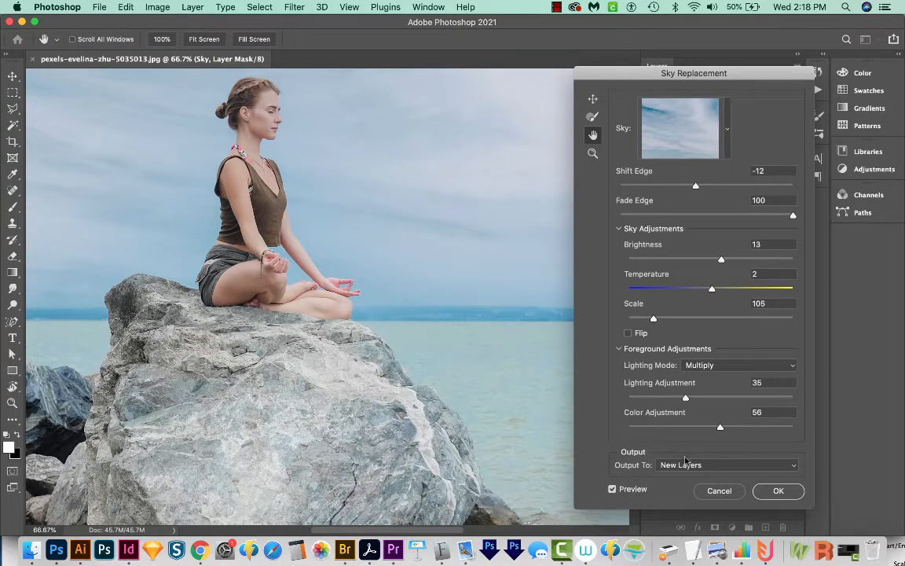
pyautogui.click(707, 467)
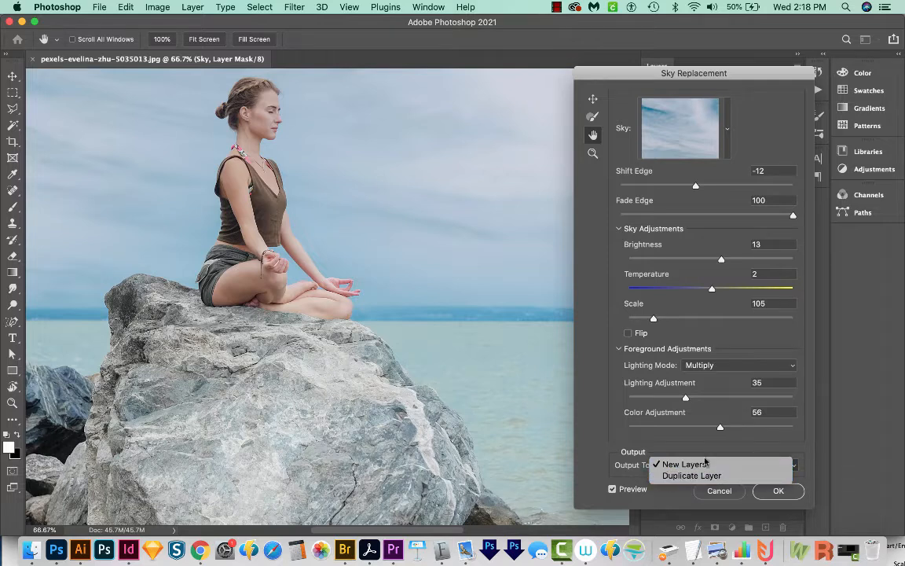
pyautogui.click(767, 463)
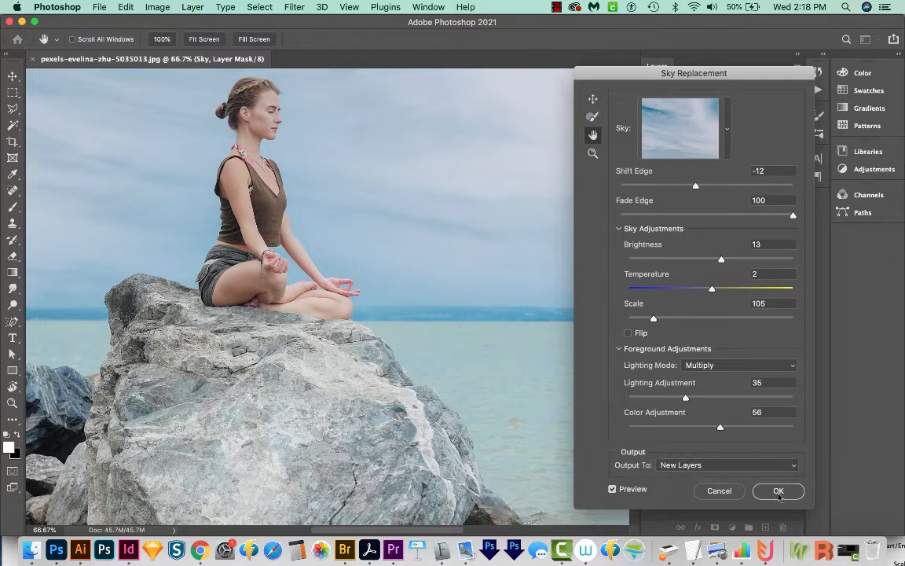
pyautogui.click(778, 491)
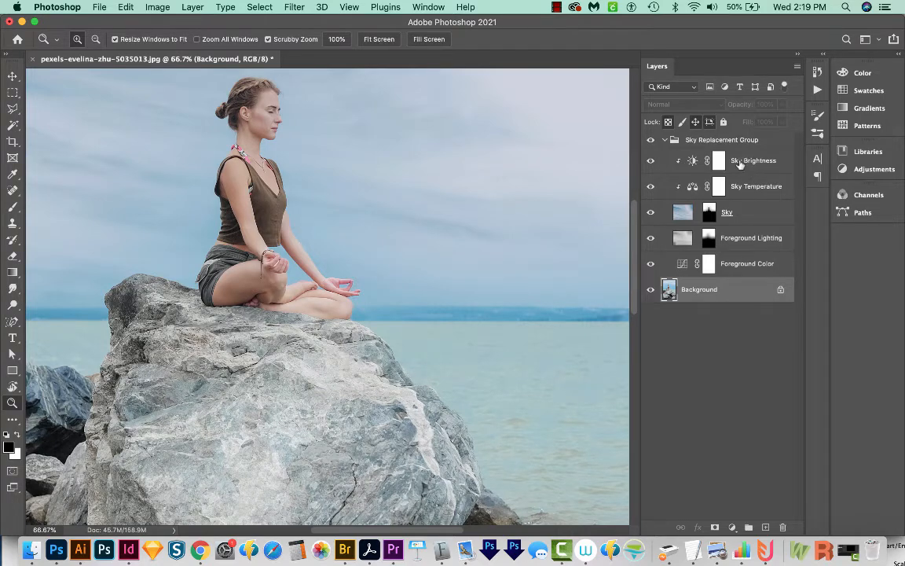
# Examine the Brightness/Contrast settings of the Sky Brightness layer and the Color Balance settings of the Sky Temperature layer.
pyautogui.click(694, 162)
pyautogui.doubleClick(693, 163)
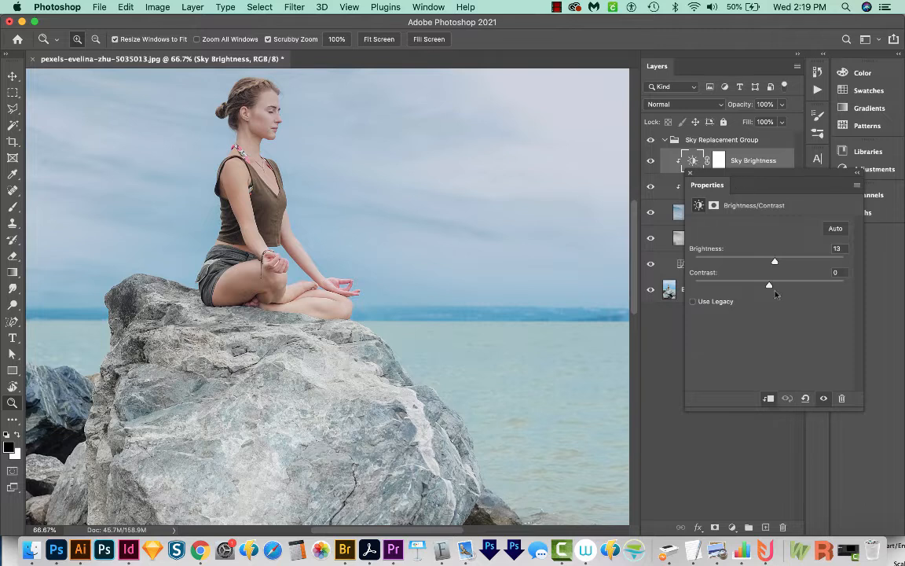
pyautogui.moveTo(774, 262)
pyautogui.mouseDown()
pyautogui.moveTo(787, 262)
pyautogui.moveTo(773, 262)
pyautogui.mouseUp()
pyautogui.click(668, 338)
pyautogui.click(690, 177)
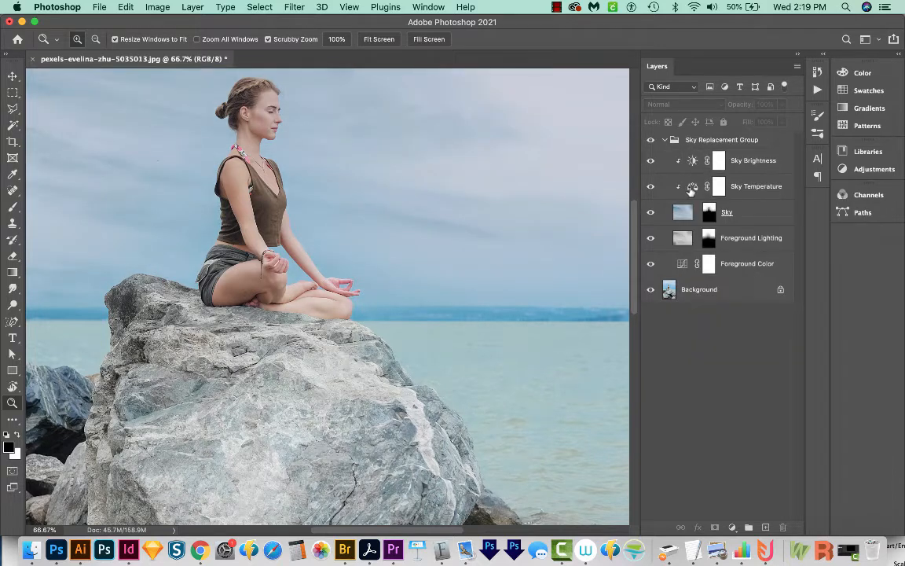
pyautogui.doubleClick(692, 187)
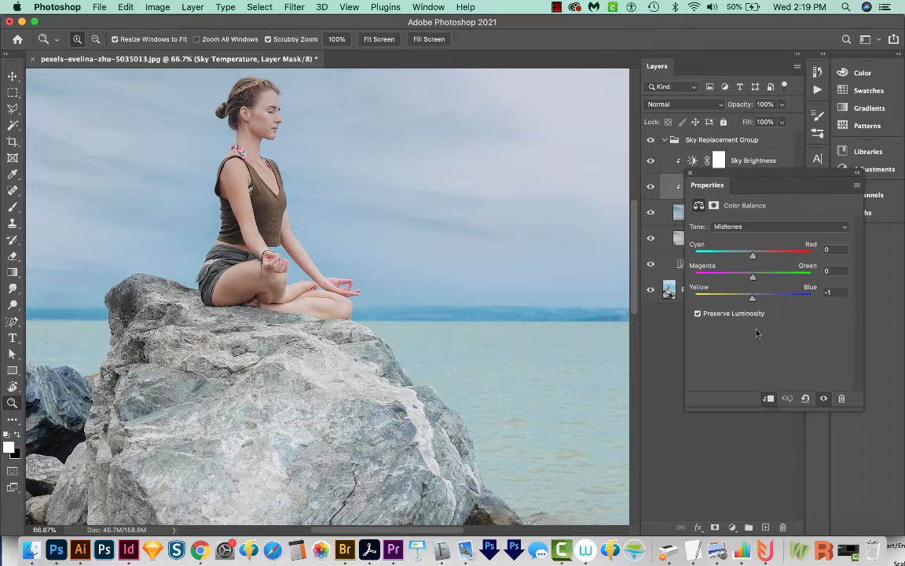
pyautogui.click(663, 382)
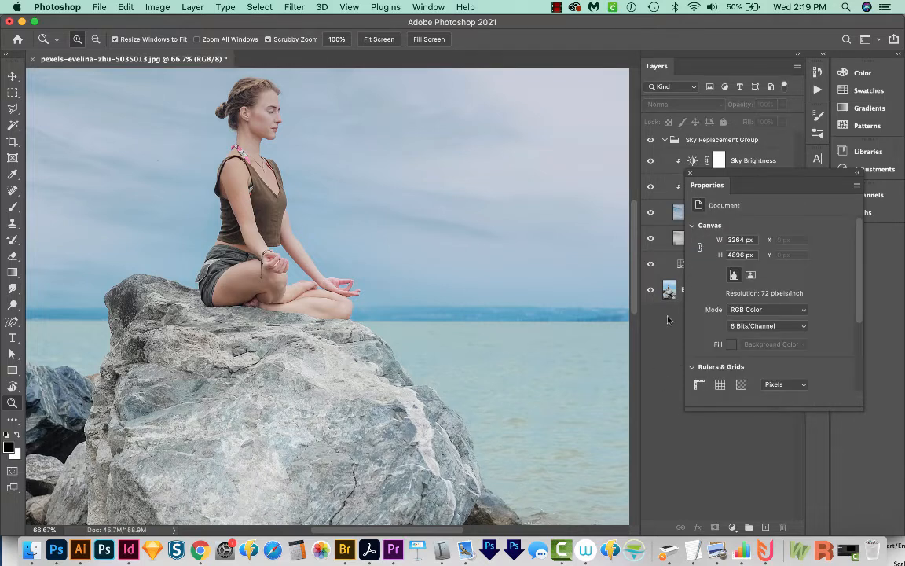
pyautogui.click(691, 173)
# Check the Sky and Foreground Lighting masks, and brighten the foreground with the Foreground Color layer's curve.
pyautogui.click(710, 214)
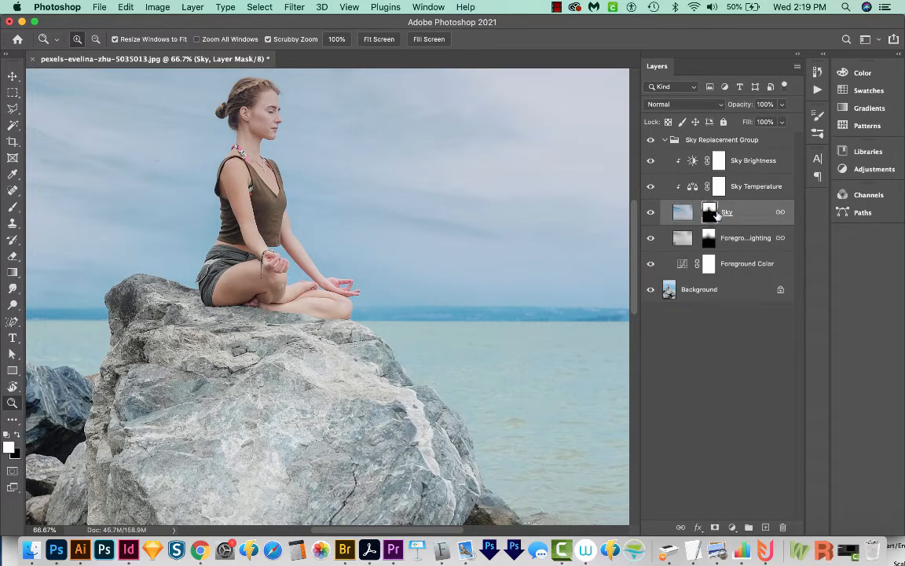
pyautogui.click(708, 240)
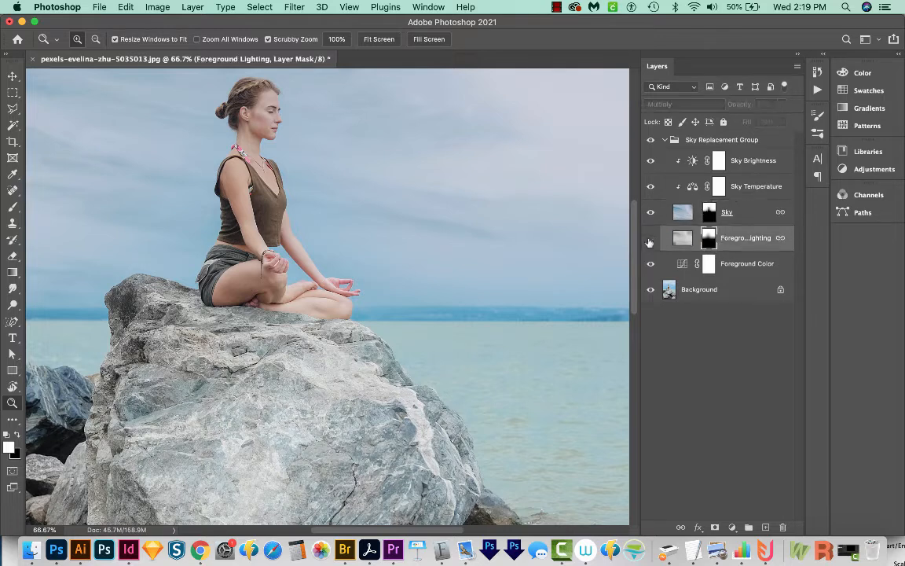
pyautogui.doubleClick(688, 265)
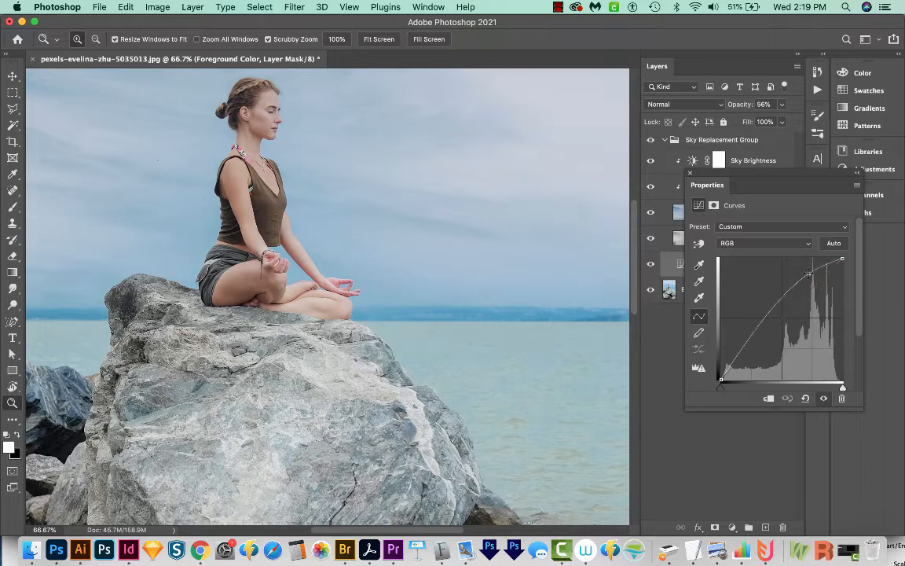
pyautogui.click(688, 289)
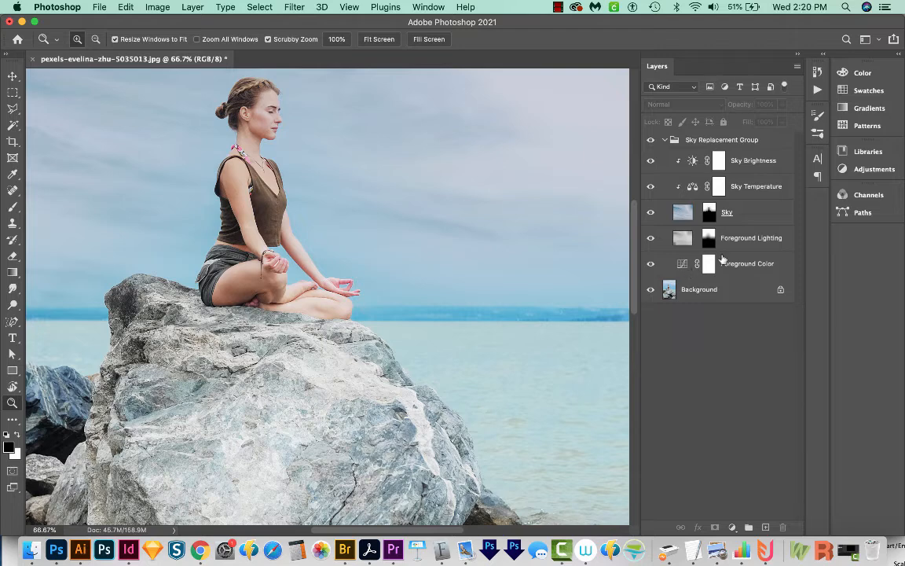
pyautogui.press('super+0')
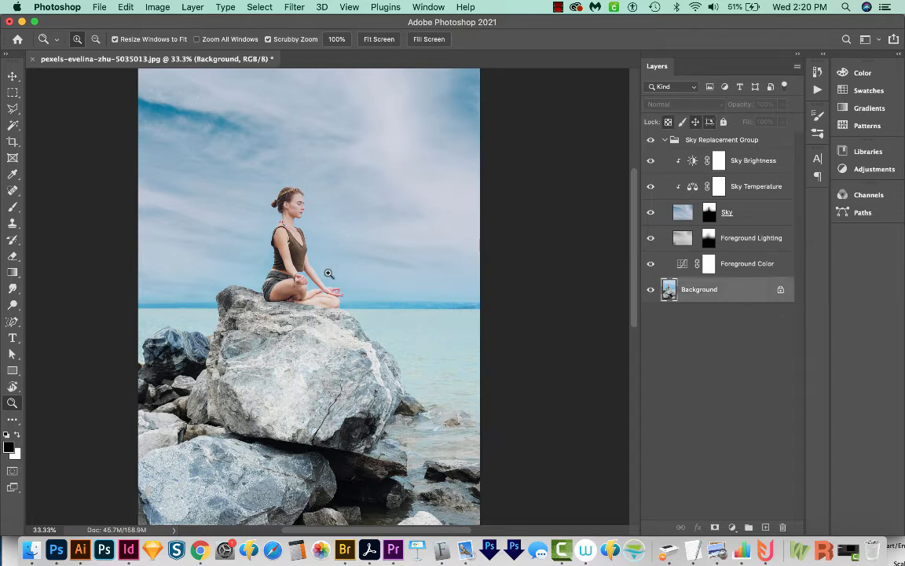
# Hide the Sky Replacement Group and select the original sky automatically on the Background layer.
pyautogui.click(712, 292)
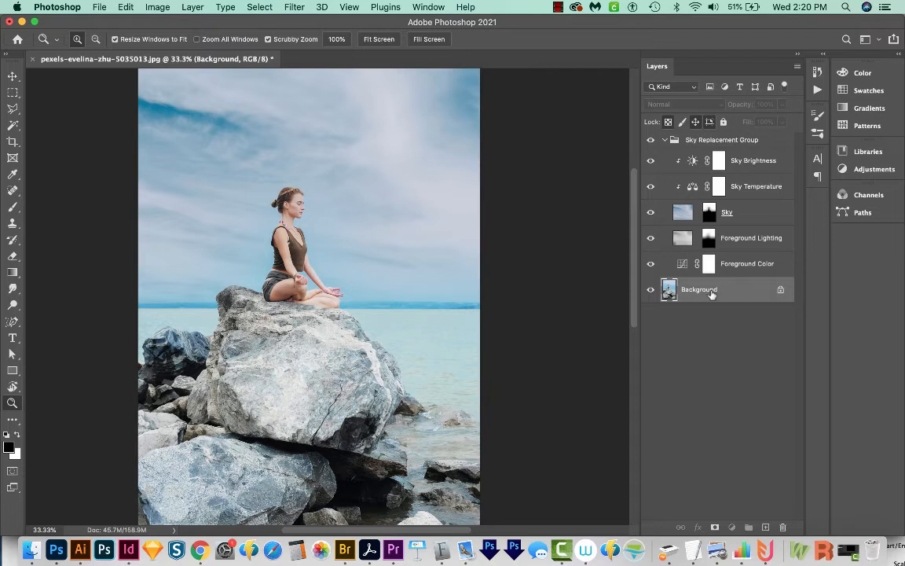
pyautogui.click(652, 140)
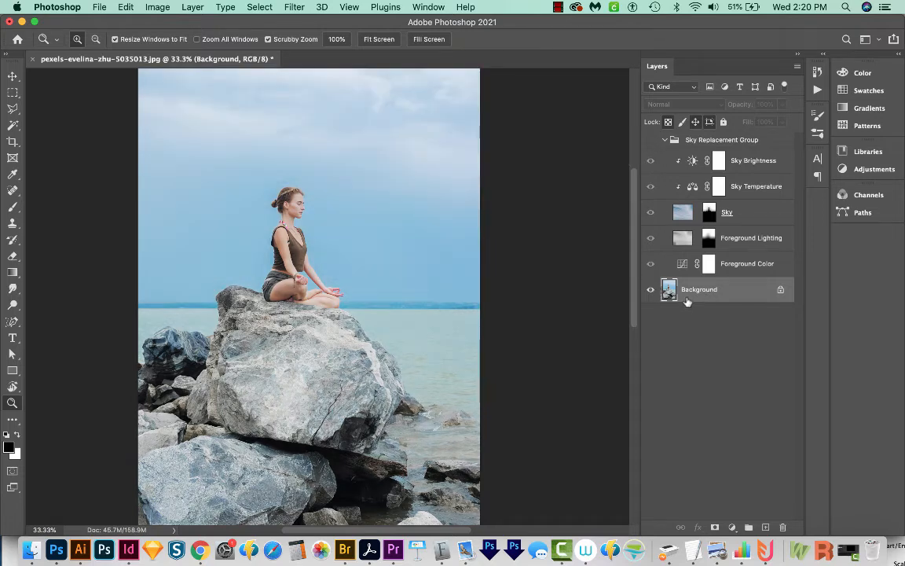
pyautogui.click(258, 7)
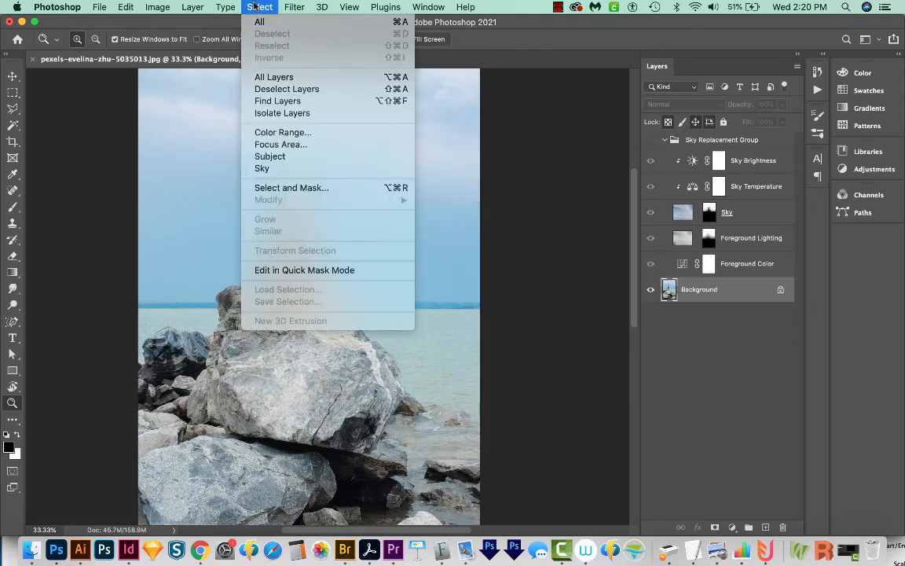
pyautogui.click(264, 169)
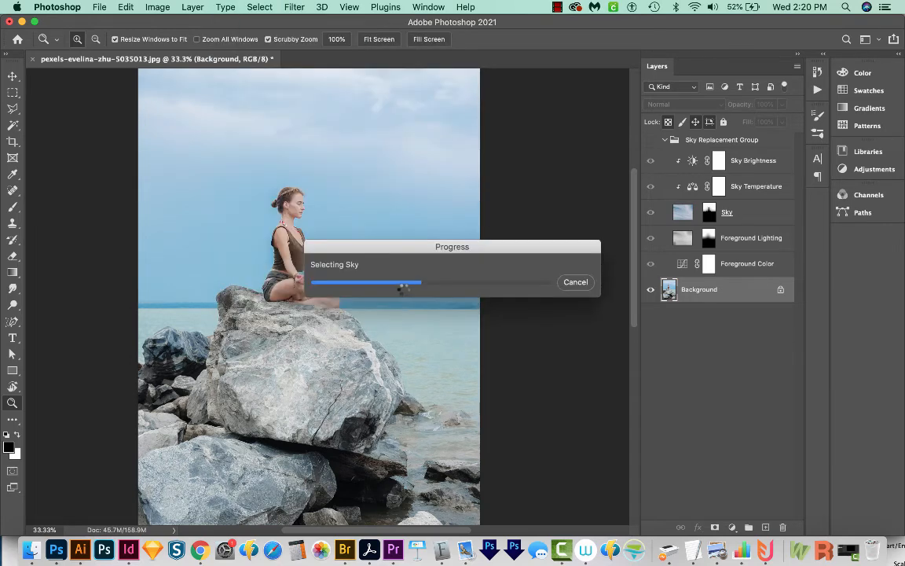
pyautogui.moveTo(314, 238); pyautogui.dragTo(402, 185)
pyautogui.moveTo(346, 355); pyautogui.dragTo(278, 353)
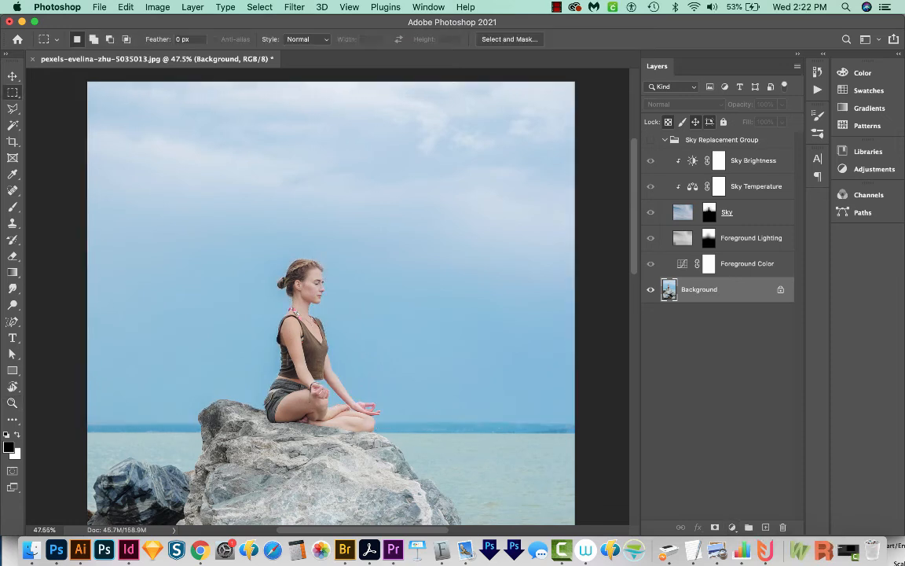
pyautogui.press('z')
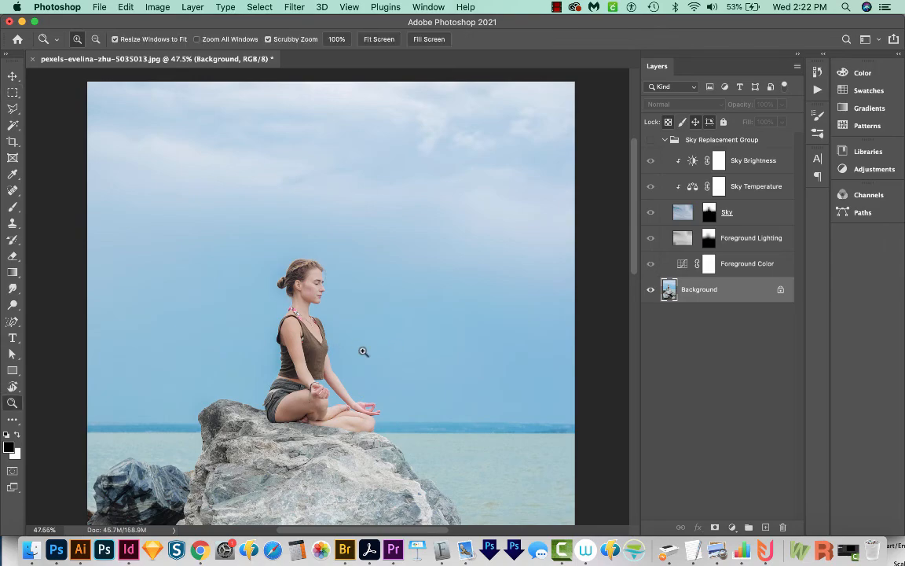
pyautogui.moveTo(364, 351); pyautogui.dragTo(404, 337)
pyautogui.moveTo(285, 361); pyautogui.dragTo(467, 383)
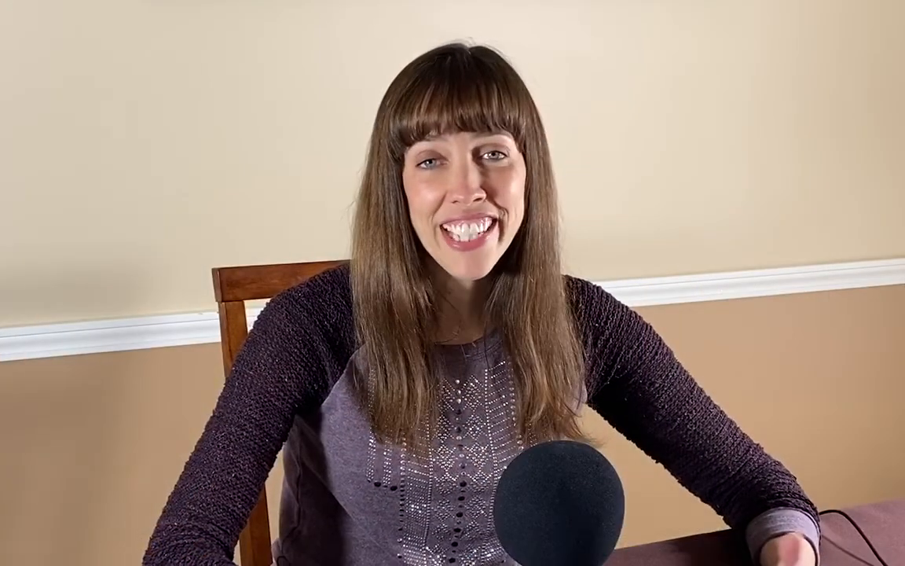